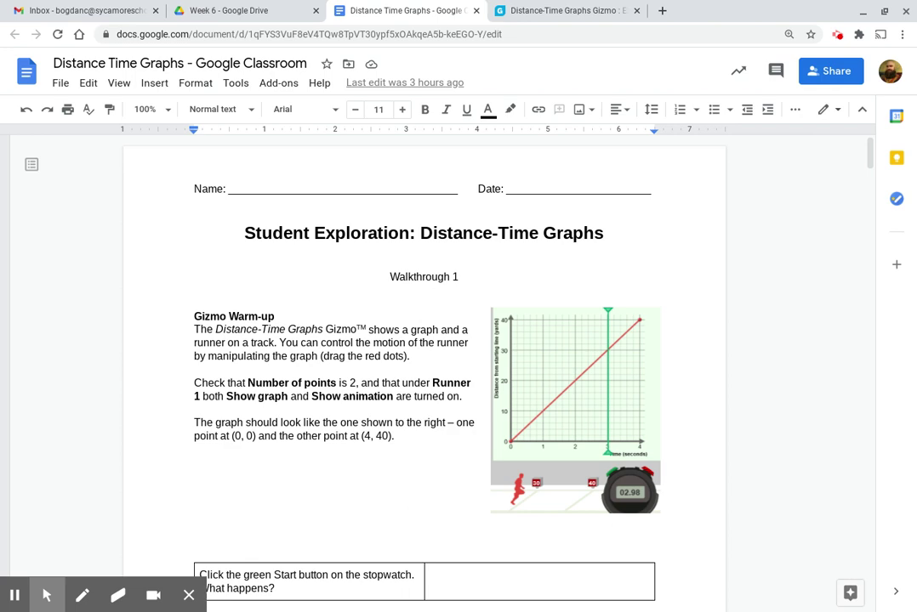
Step: Scroll through the worksheet's Gizmo warm-up instructions and its unanswered question tables
{"action": "scroll", "coordinate": [424, 341], "scroll_direction": "down", "scroll_amount": 2}
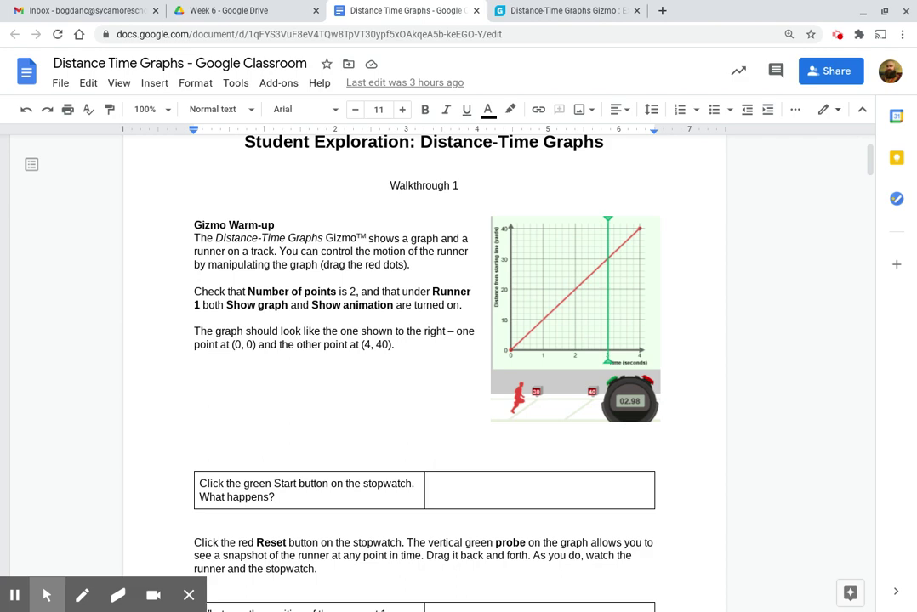
{"action": "scroll", "coordinate": [424, 340], "scroll_direction": "down", "scroll_amount": 1}
{"action": "scroll", "coordinate": [423, 340], "scroll_direction": "down", "scroll_amount": 1}
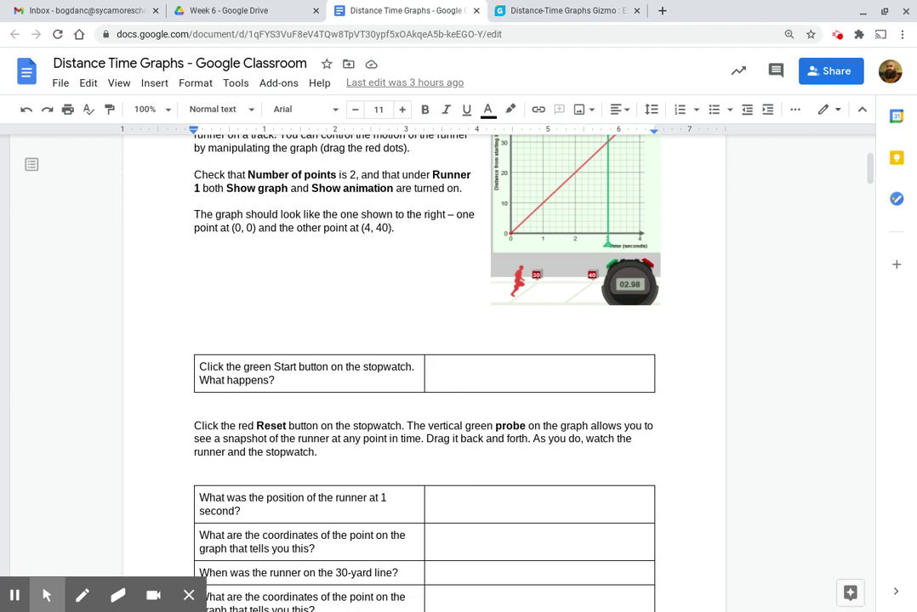
{"action": "scroll", "coordinate": [423, 340], "scroll_direction": "up", "scroll_amount": 1}
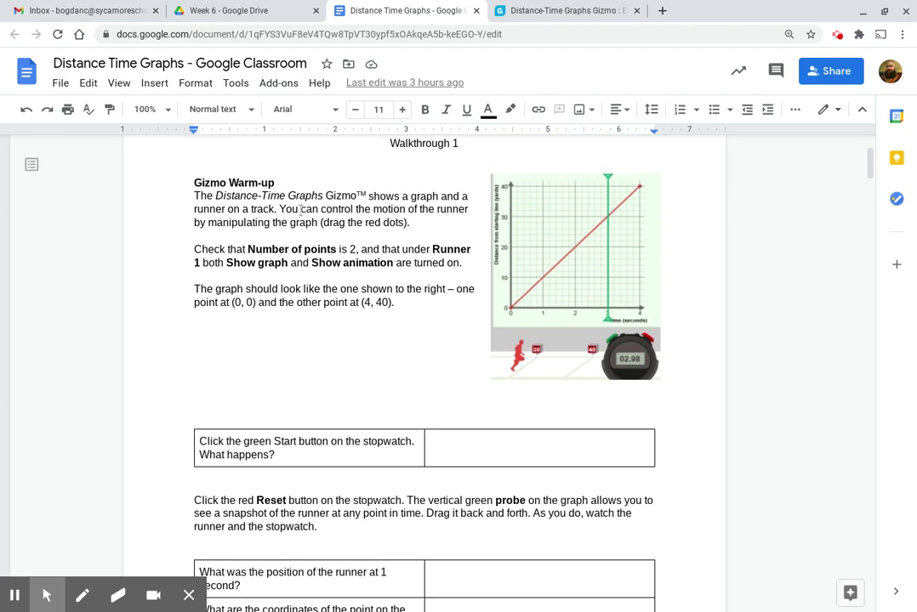
Step: Switch to the Gizmo and confirm 2 points with a line from (0, 0) to (4, 40)
{"action": "left_click", "coordinate": [536, 9]}
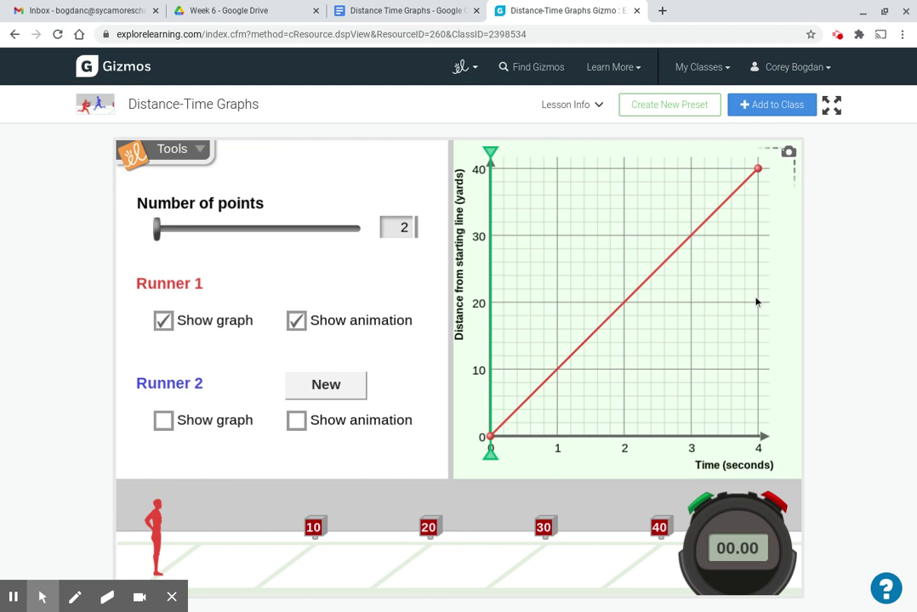
Step: Return to the worksheet and scroll down to the first warm-up question table
{"action": "left_click", "coordinate": [416, 8]}
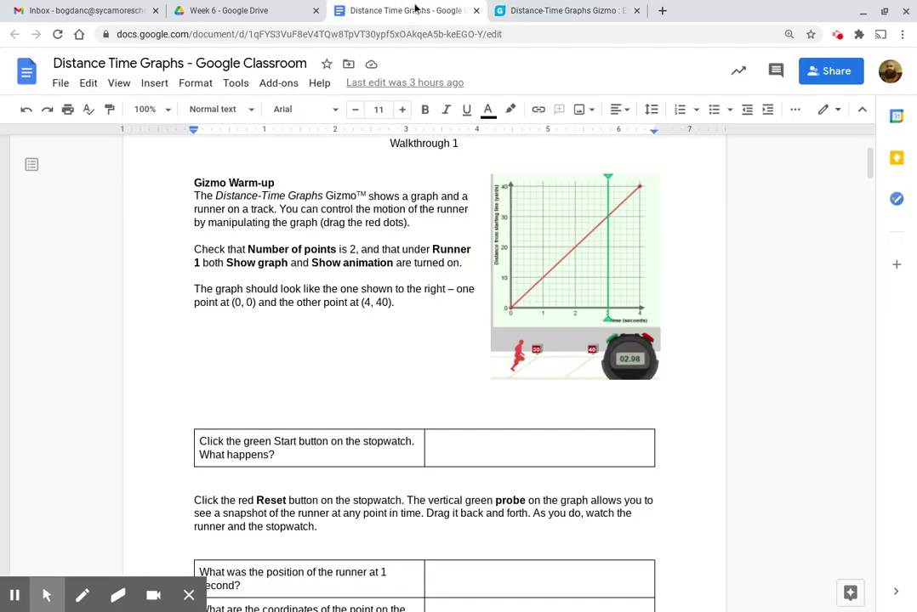
{"action": "scroll", "coordinate": [323, 377], "scroll_direction": "down", "scroll_amount": 1}
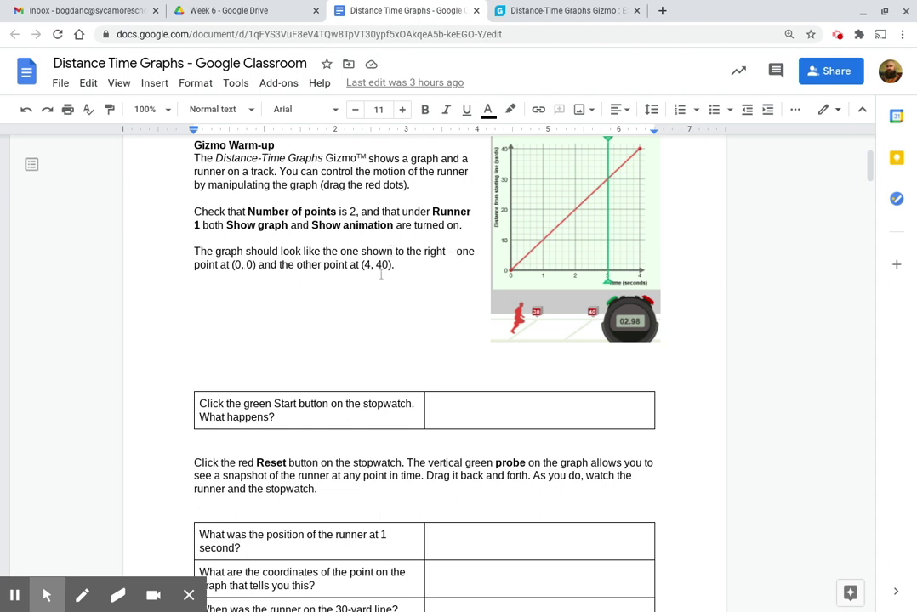
Step: Start the Gizmo stopwatch so the runner reaches the 40-yard line at 04.00
{"action": "left_click", "coordinate": [586, 10]}
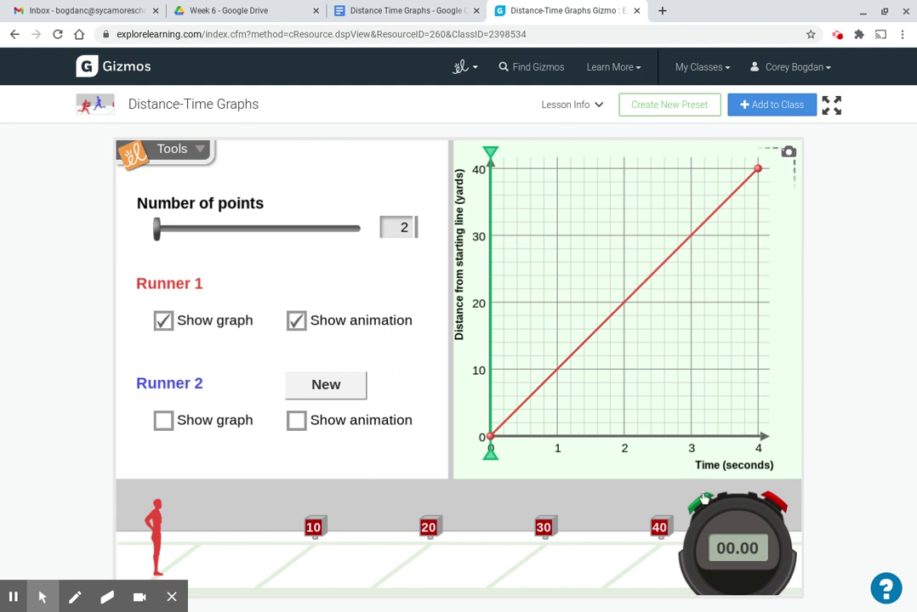
{"action": "left_click", "coordinate": [391, 10]}
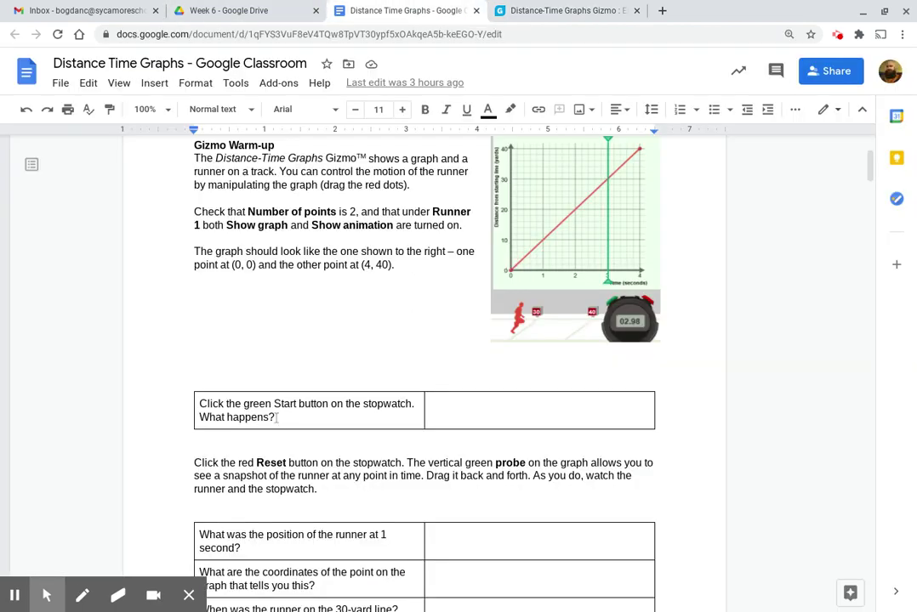
{"action": "left_click", "coordinate": [544, 10]}
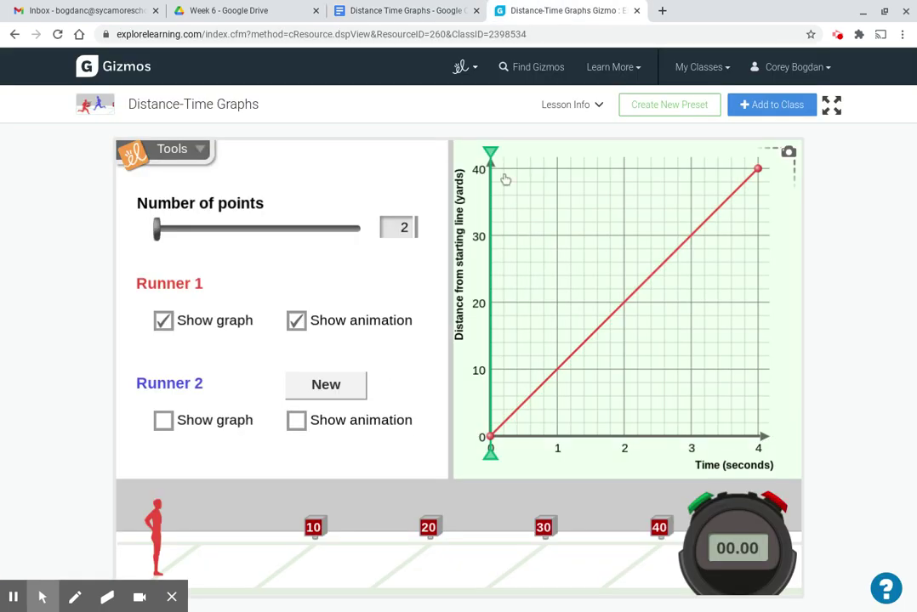
{"action": "left_click", "coordinate": [703, 508]}
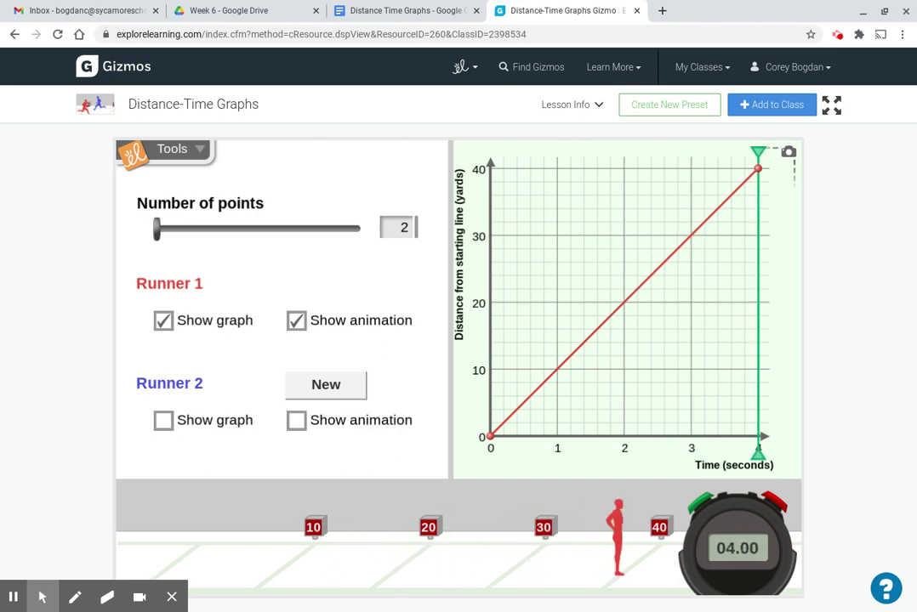
Step: In the worksheet, place the cursor in the first answer cell and scroll to the position questions
{"action": "left_click", "coordinate": [412, 9]}
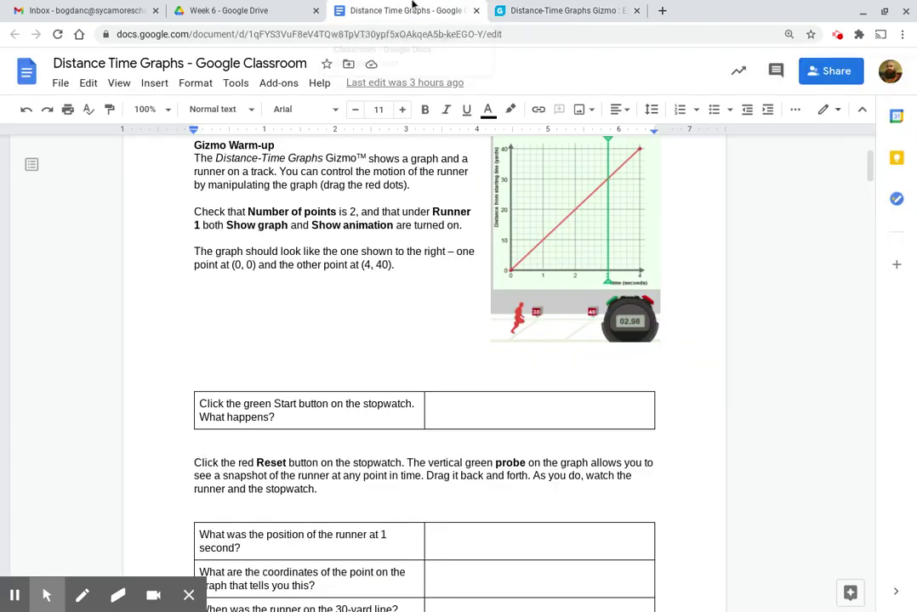
{"action": "left_click", "coordinate": [452, 407]}
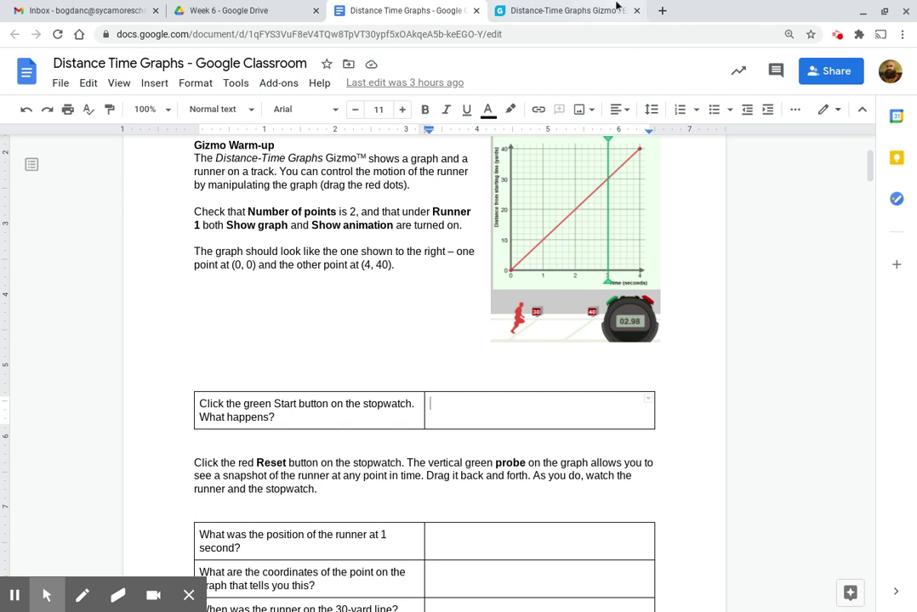
{"action": "scroll", "coordinate": [645, 435], "scroll_direction": "down", "scroll_amount": 3}
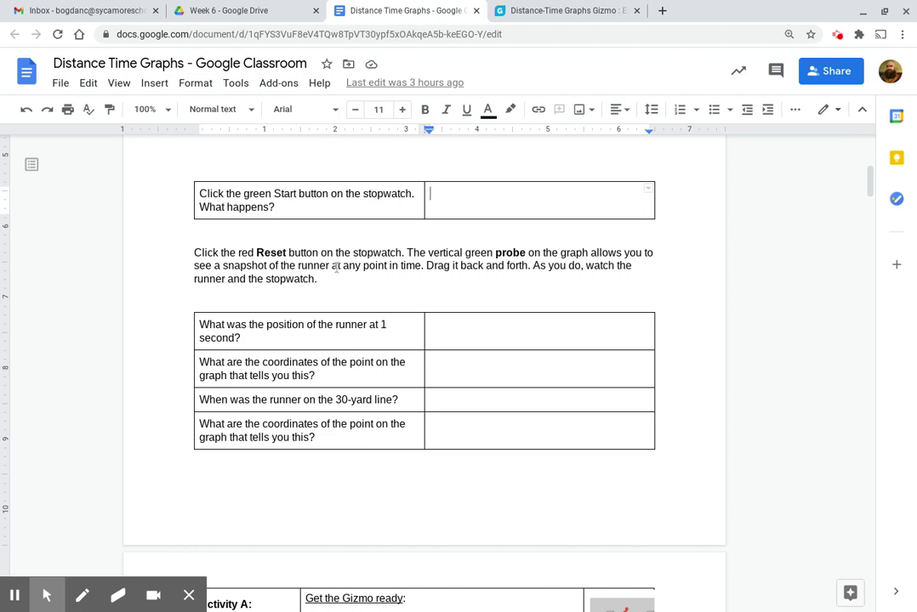
Step: Reset the Gizmo stopwatch so the runner returns to the start line
{"action": "left_click", "coordinate": [531, 10]}
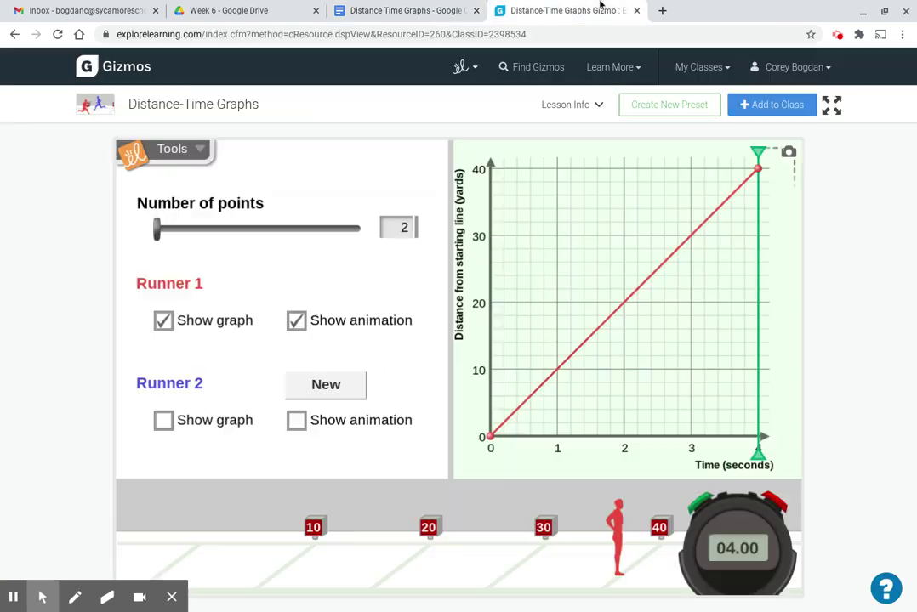
{"action": "left_click", "coordinate": [787, 506]}
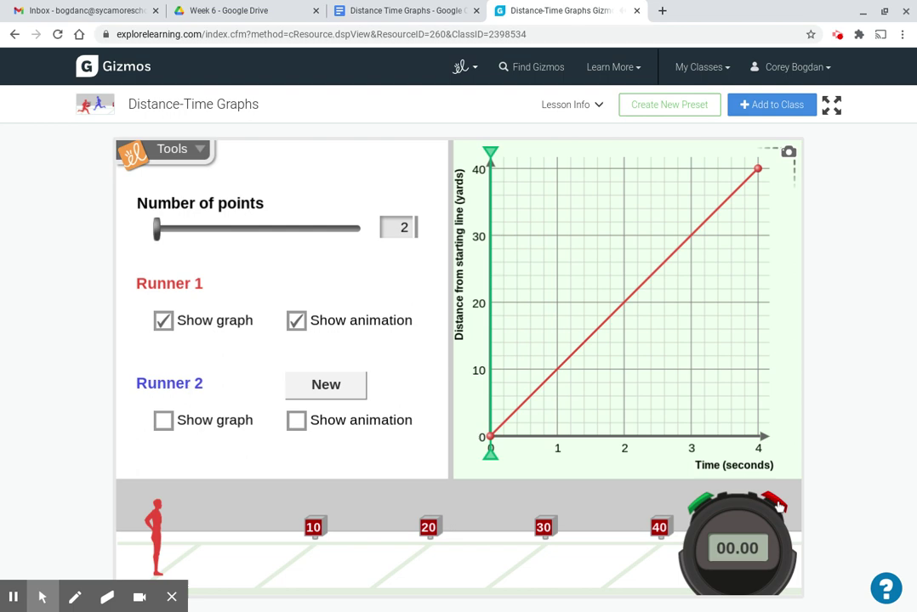
{"action": "left_click", "coordinate": [421, 8]}
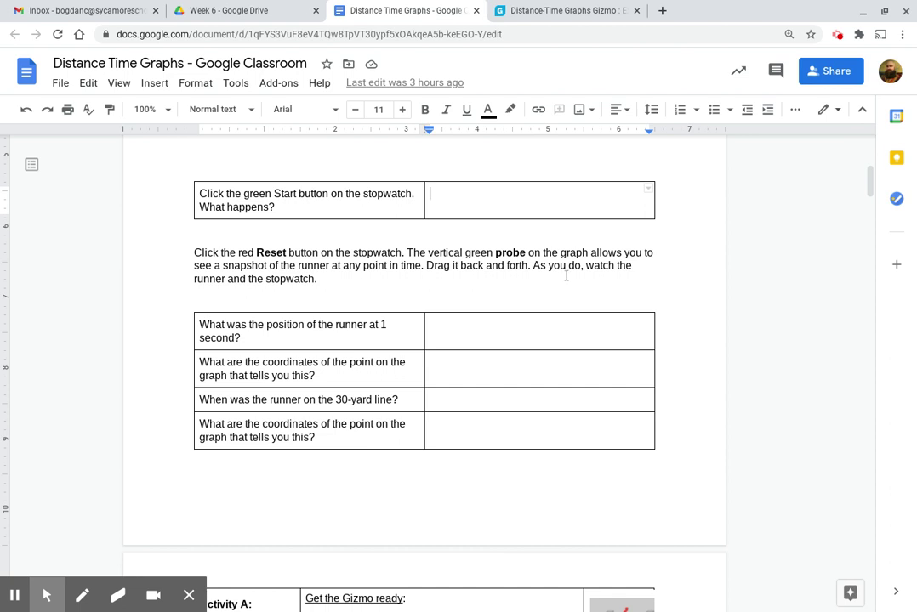
Step: Drag the time probe to about 1 second, then to 2 seconds, to check the runner's position
{"action": "left_click", "coordinate": [568, 10]}
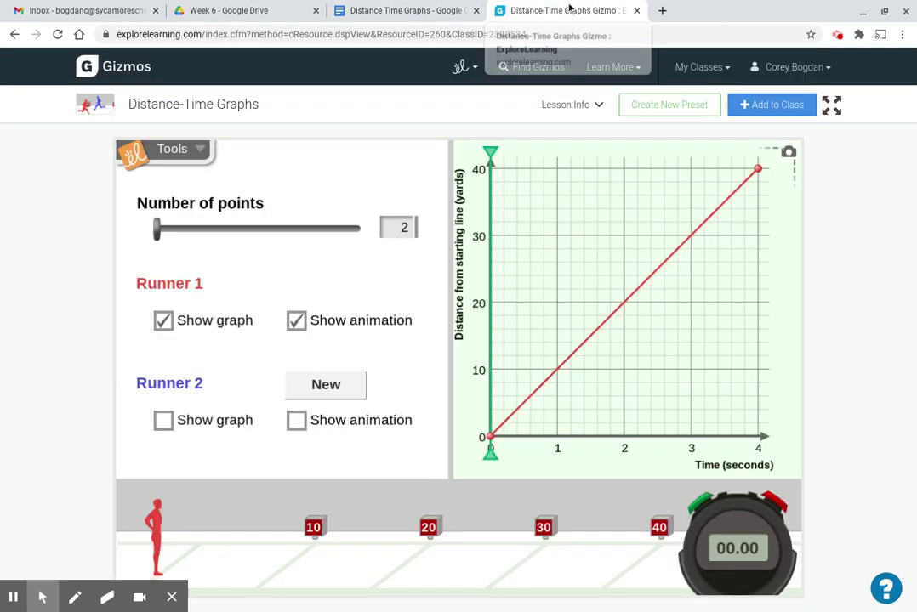
{"action": "left_click", "coordinate": [492, 458]}
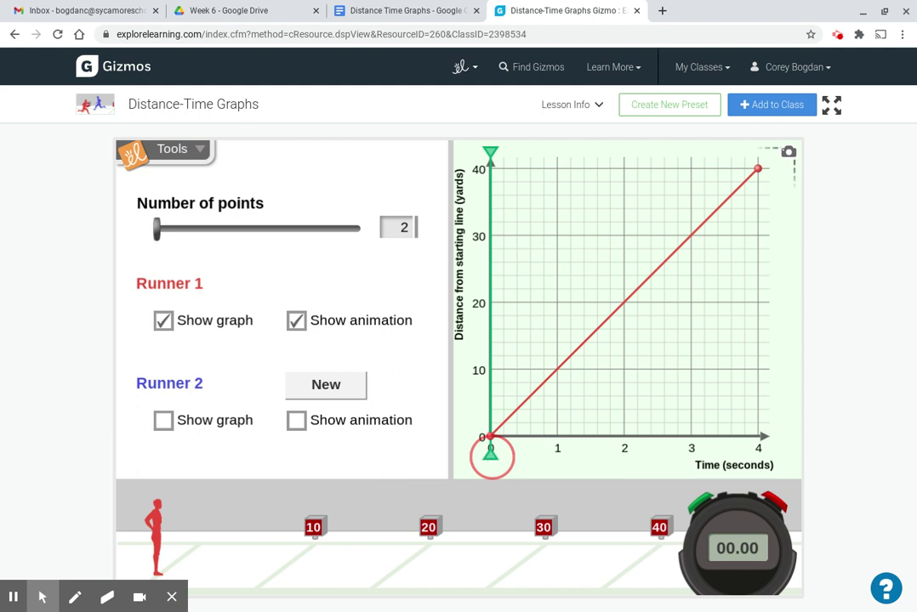
{"action": "left_click_drag", "start_coordinate": [492, 457], "coordinate": [624, 458]}
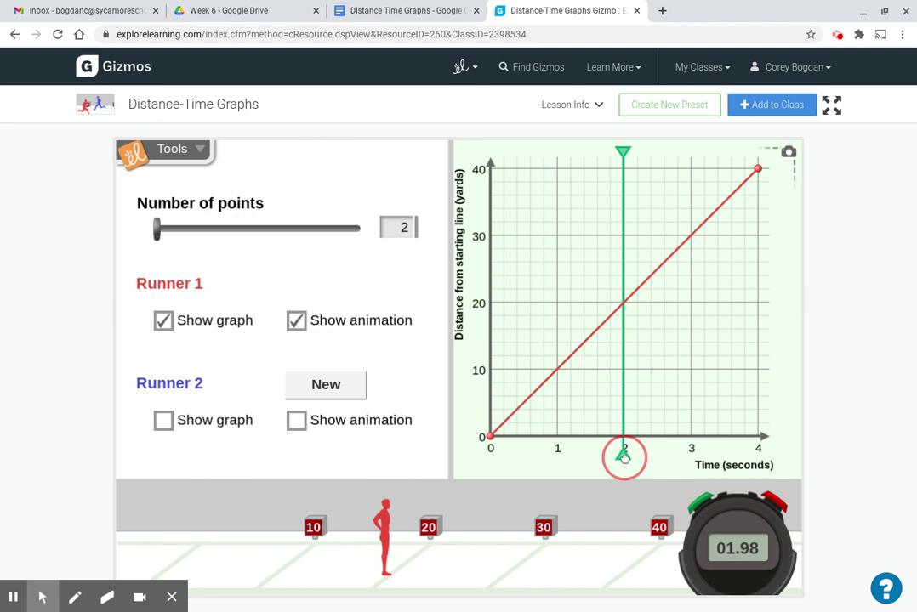
{"action": "left_click_drag", "start_coordinate": [624, 458], "coordinate": [721, 457]}
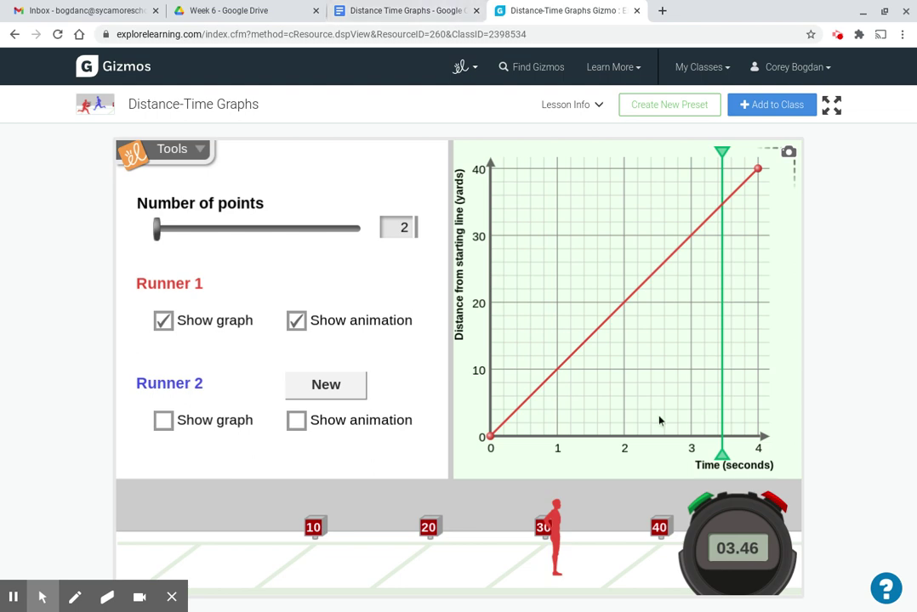
{"action": "left_click", "coordinate": [363, 7]}
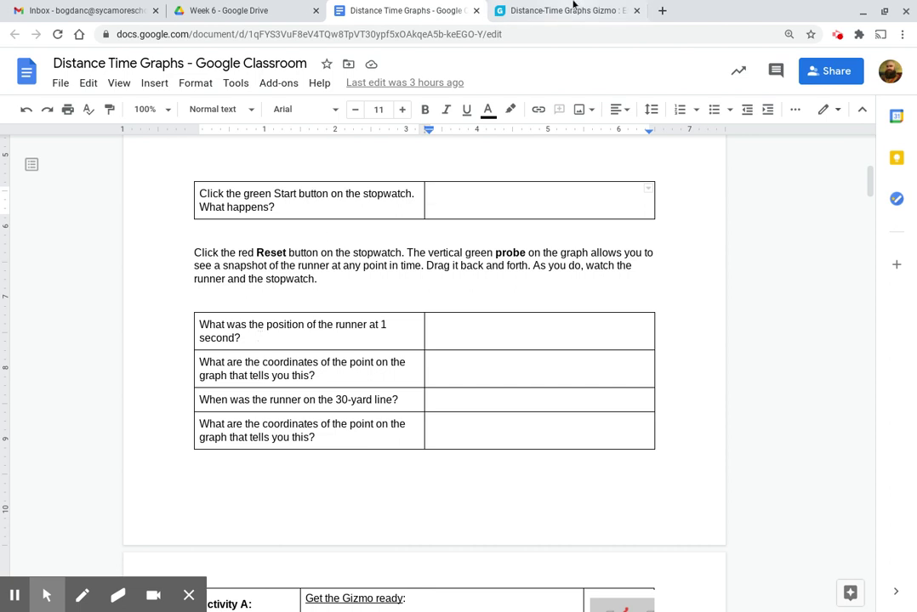
Step: Move the Gizmo time probe back from 2 seconds to about 1 second
{"action": "left_click", "coordinate": [489, 7]}
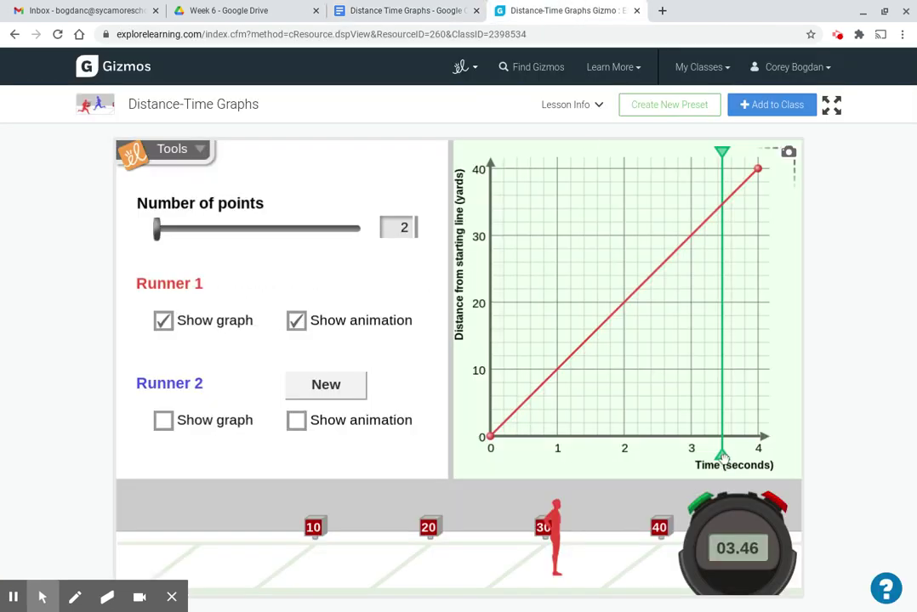
{"action": "left_click_drag", "start_coordinate": [723, 457], "coordinate": [557, 461]}
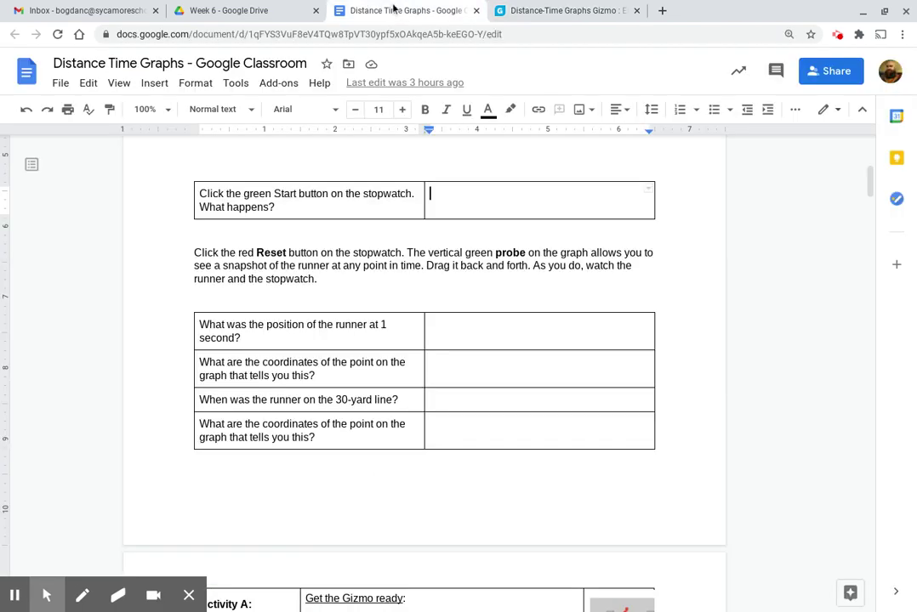
Step: Answer the runner's position at 1 second with '10 yards'
{"action": "left_click", "coordinate": [333, 10]}
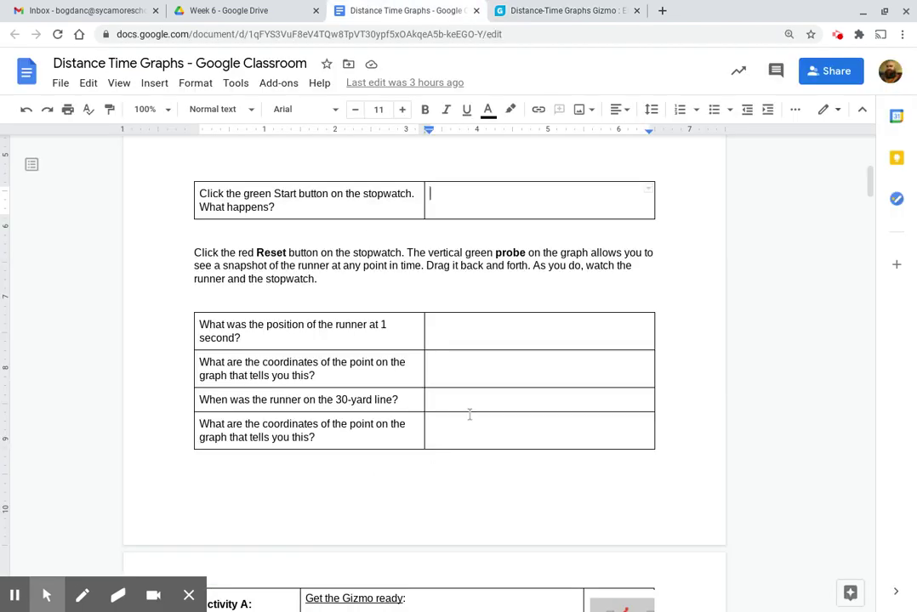
{"action": "left_click", "coordinate": [550, 337]}
{"action": "type", "text": "10 ya"}
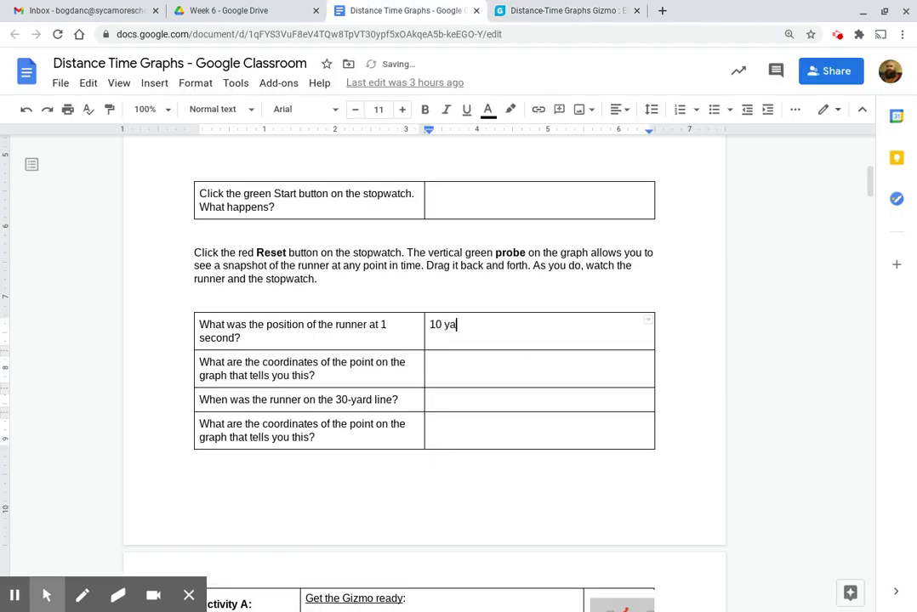
{"action": "type", "text": "rds"}
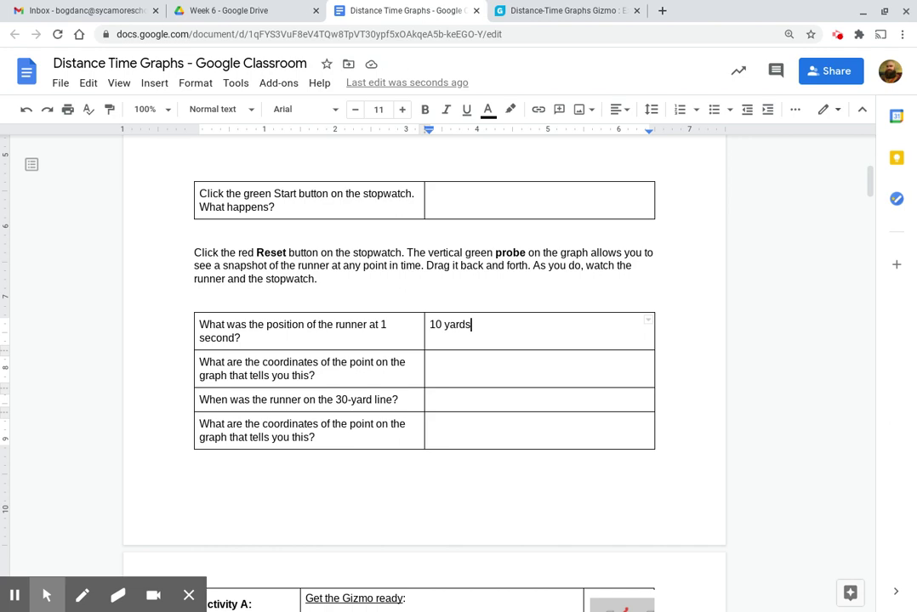
Step: Highlight the (0, 0) starting point in the worksheet's instruction text
{"action": "scroll", "coordinate": [427, 322], "scroll_direction": "up", "scroll_amount": 2}
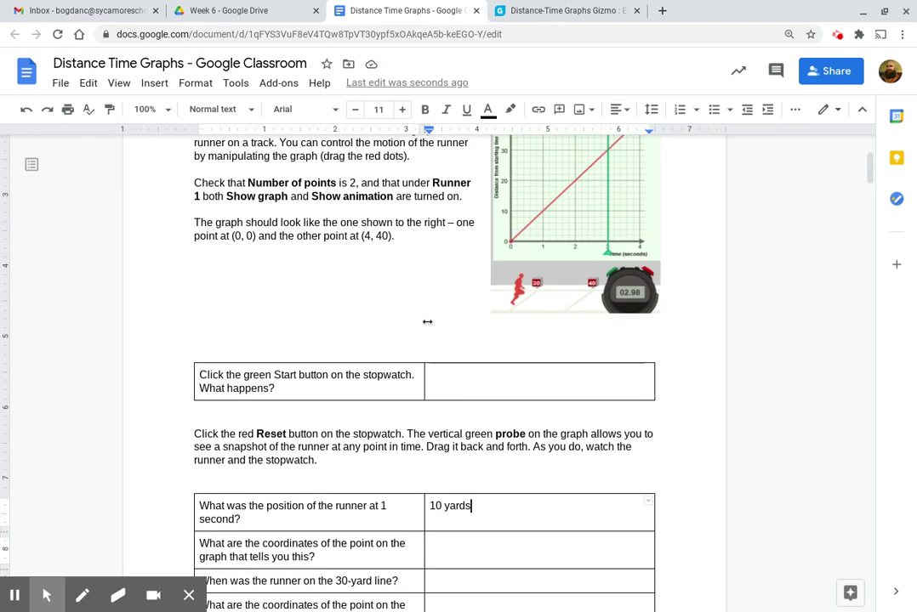
{"action": "scroll", "coordinate": [427, 322], "scroll_direction": "up", "scroll_amount": 1}
{"action": "left_click_drag", "start_coordinate": [397, 269], "coordinate": [360, 271]}
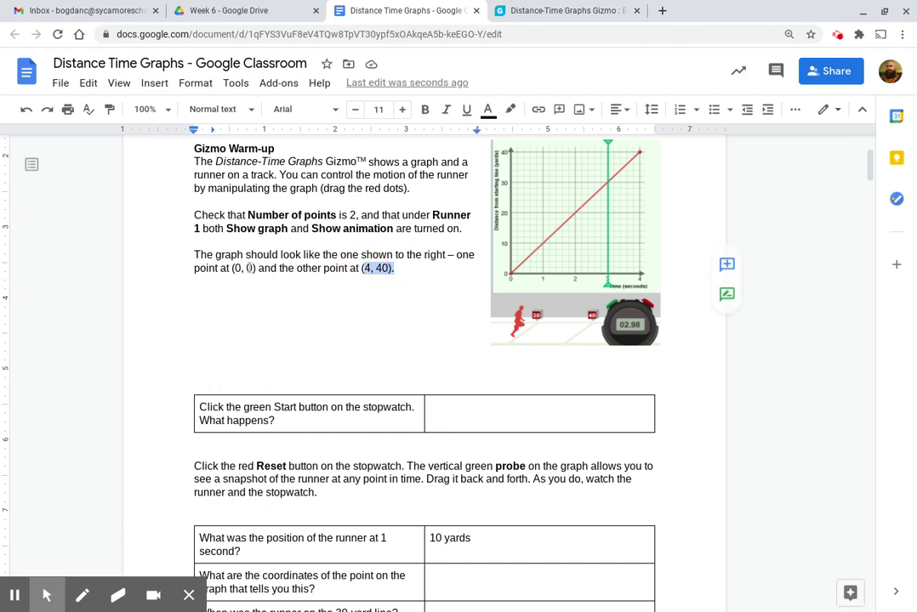
{"action": "left_click", "coordinate": [249, 268]}
{"action": "left_click_drag", "start_coordinate": [255, 269], "coordinate": [233, 268]}
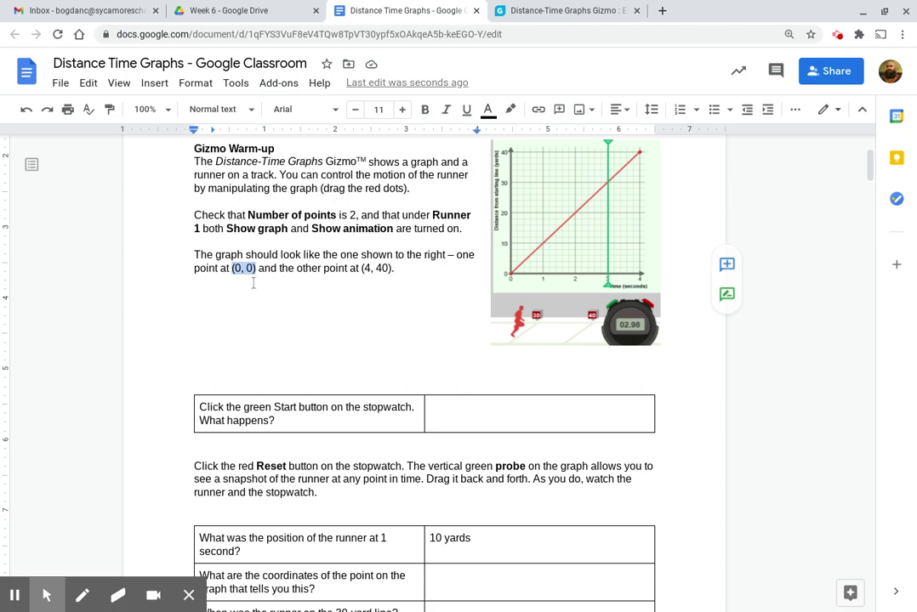
Step: Enter '(1,10)' as the 1-second coordinates and highlight 'When' in the 30-yard question
{"action": "scroll", "coordinate": [252, 283], "scroll_direction": "down", "scroll_amount": 5}
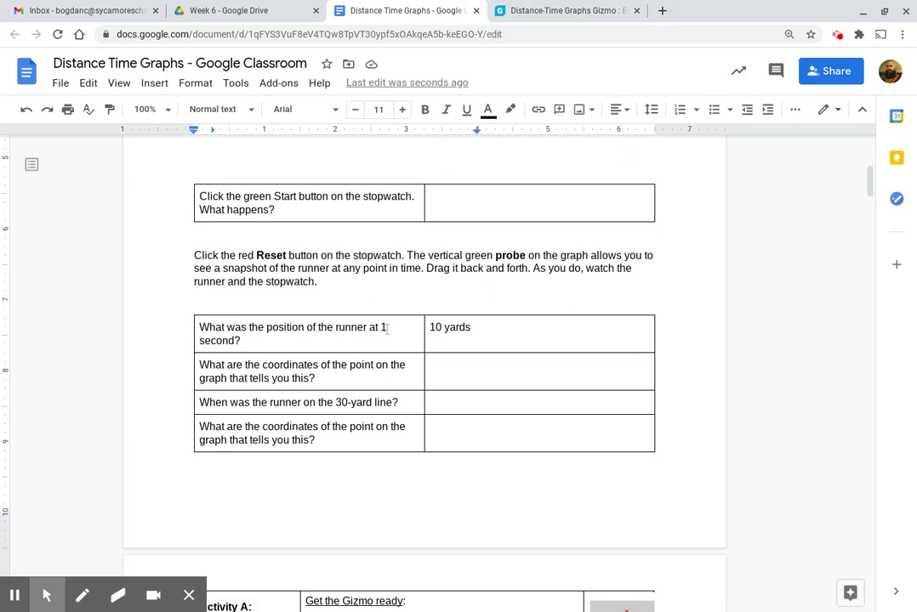
{"action": "left_click", "coordinate": [479, 376]}
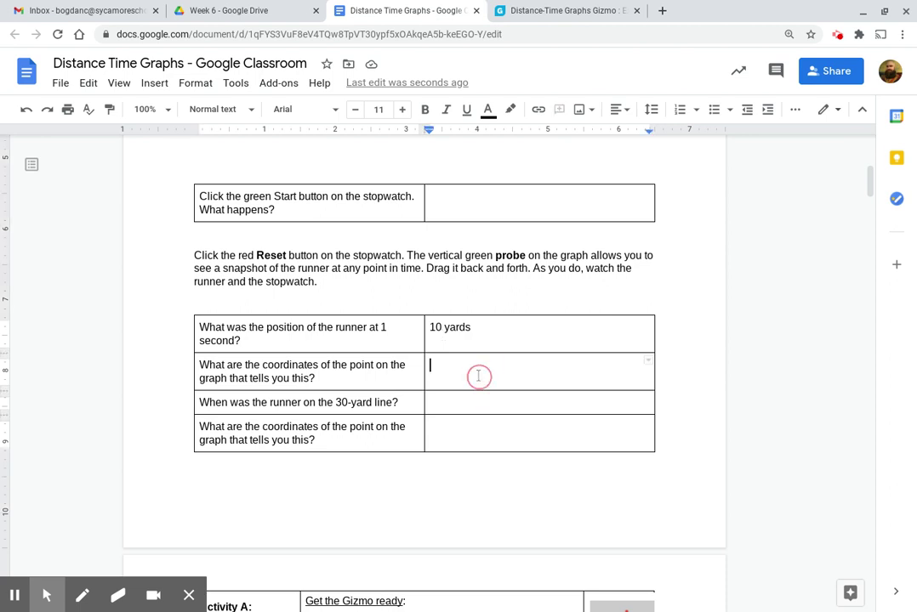
{"action": "type", "text": "(1"}
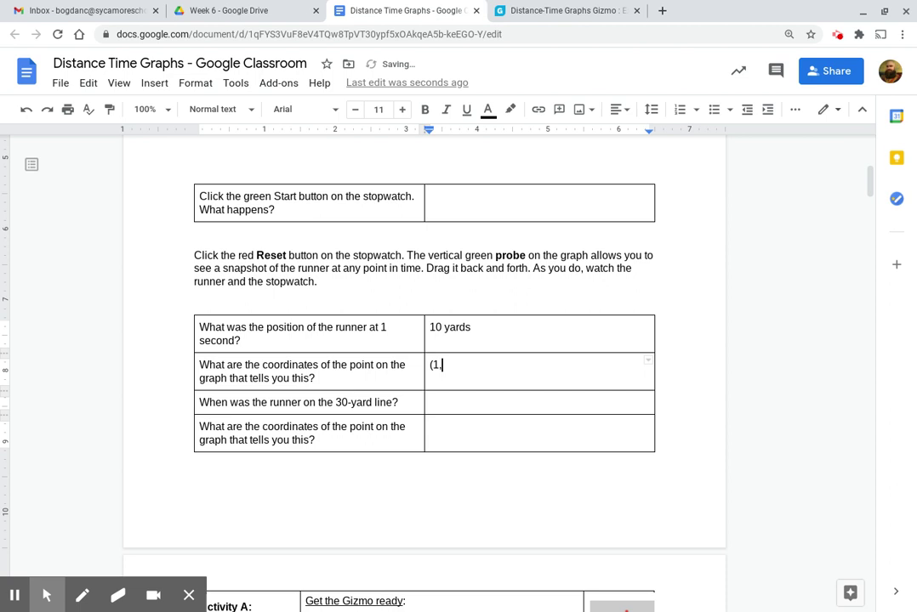
{"action": "type", "text": ",10"}
{"action": "left_click", "coordinate": [561, 402]}
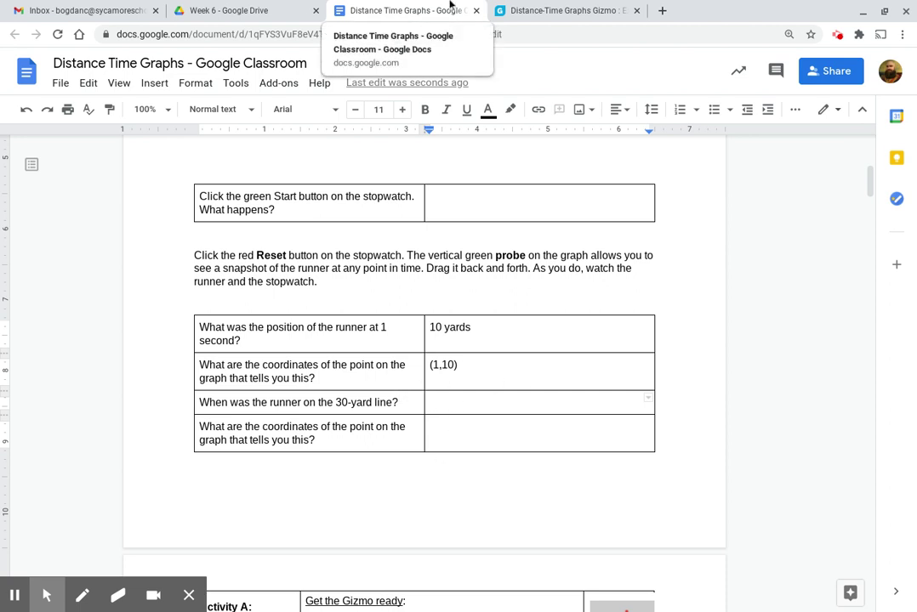
{"action": "double_click", "coordinate": [217, 401]}
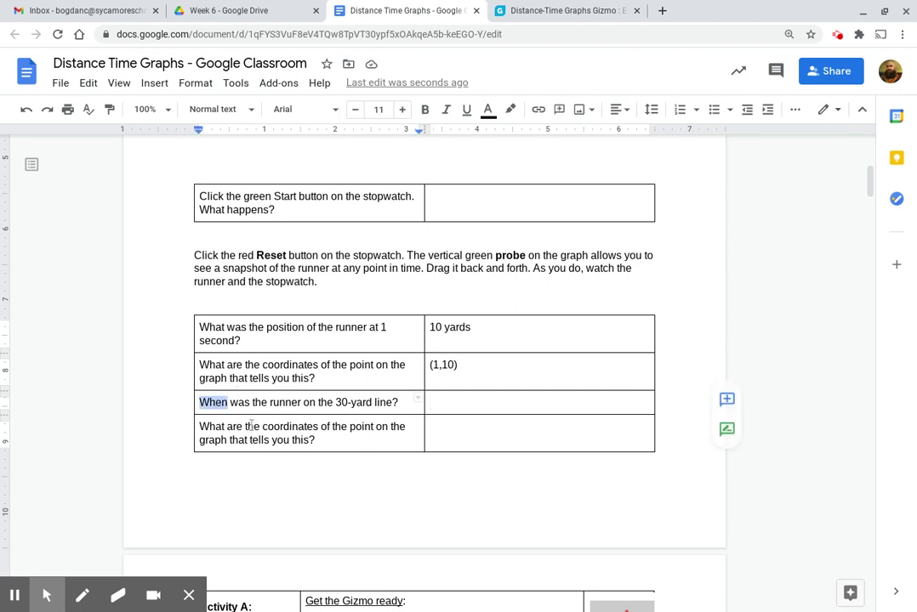
Step: Drag the Gizmo time probe to 3 seconds, placing the runner at the 30-yard line
{"action": "left_click", "coordinate": [586, 10]}
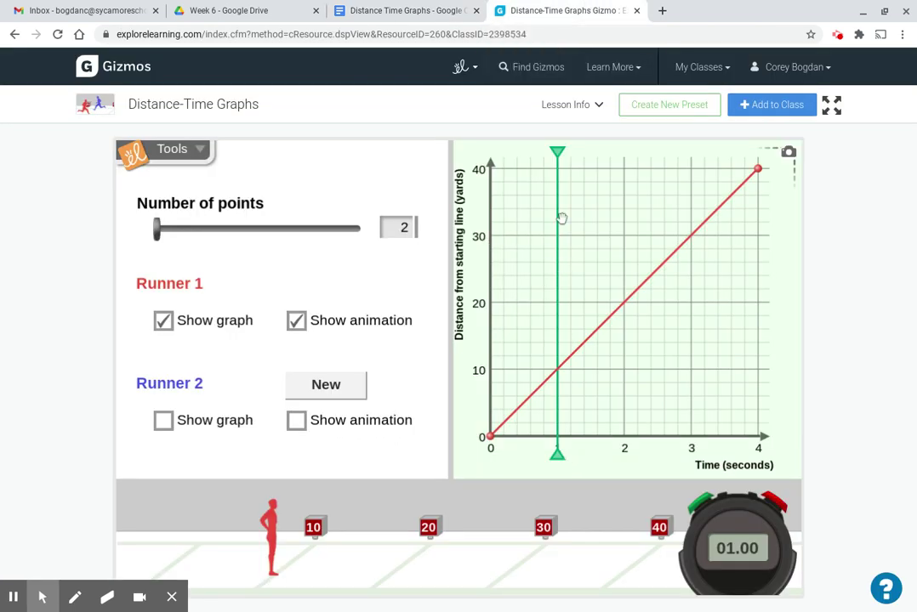
{"action": "left_click_drag", "start_coordinate": [557, 151], "coordinate": [691, 155]}
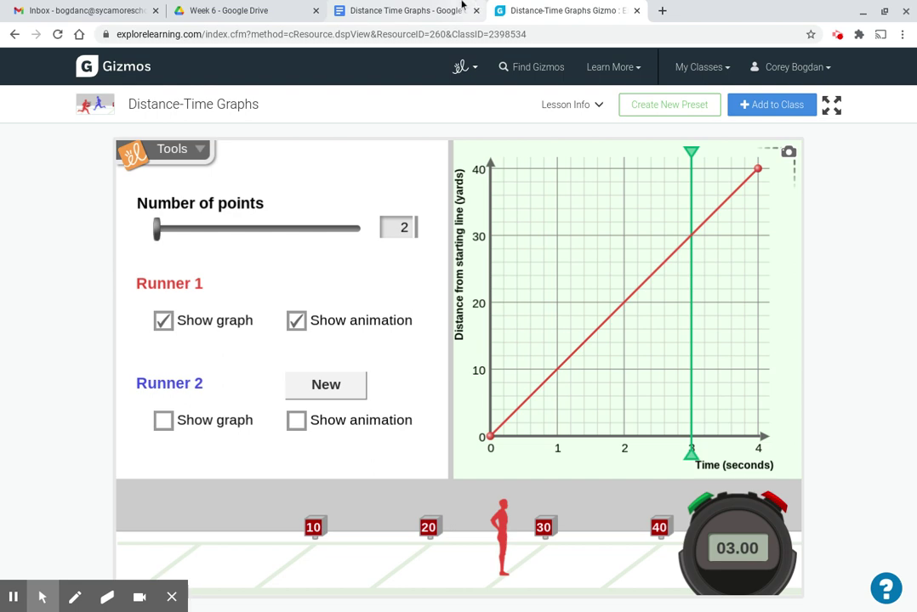
Step: Enter '3 seconds' for when the runner reached the 30-yard line, then scroll further down
{"action": "left_click", "coordinate": [427, 7]}
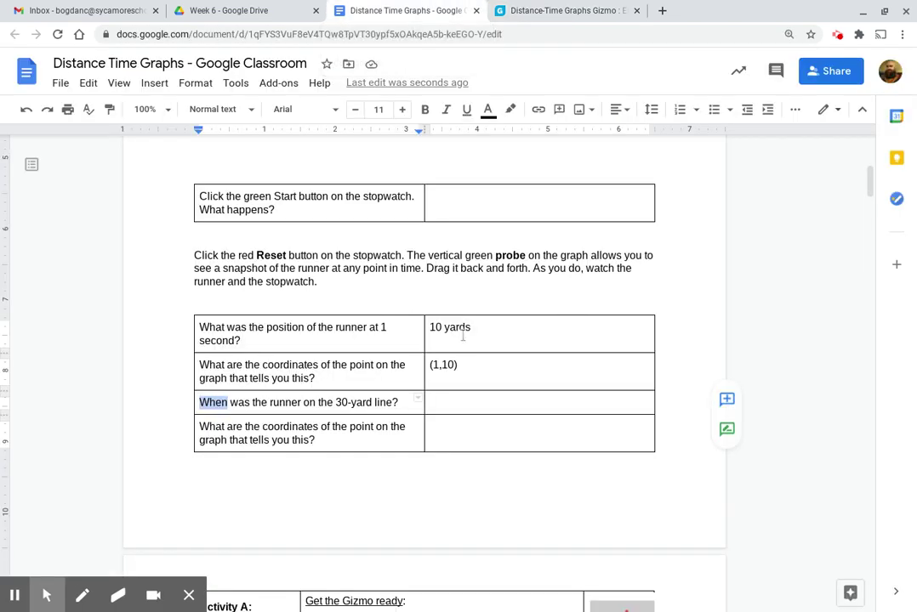
{"action": "left_click", "coordinate": [507, 405]}
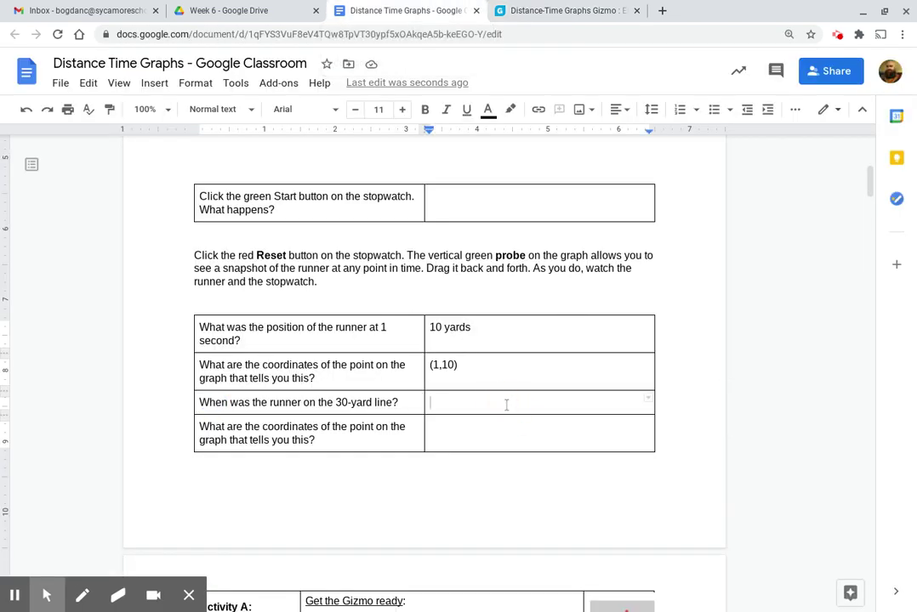
{"action": "type", "text": "3 seconds"}
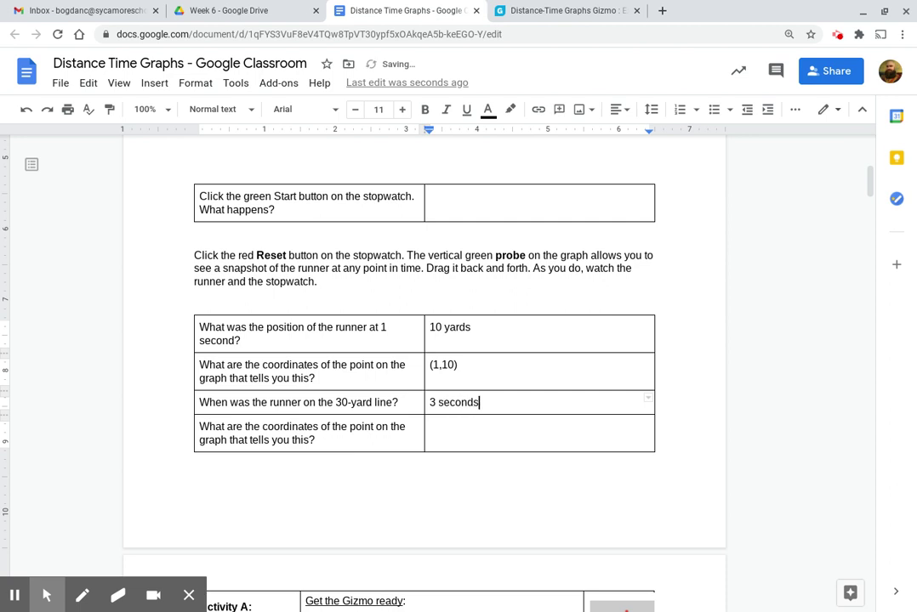
{"action": "left_click", "coordinate": [497, 438]}
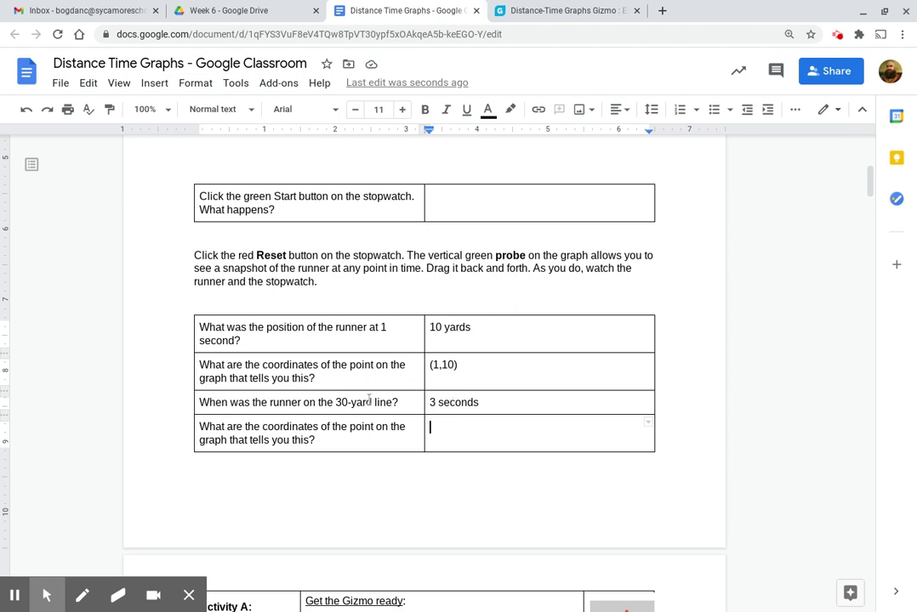
{"action": "scroll", "coordinate": [491, 428], "scroll_direction": "down", "scroll_amount": 1}
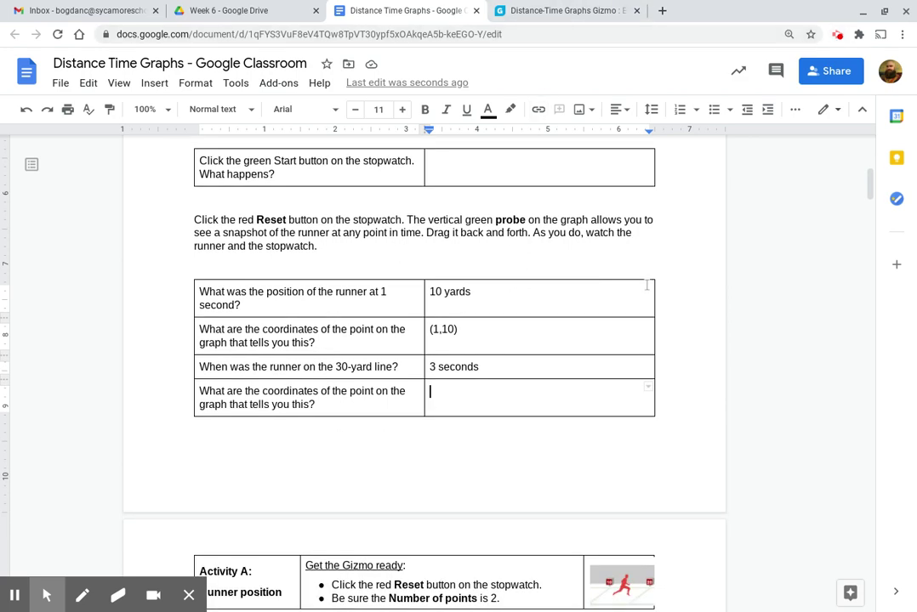
{"action": "scroll", "coordinate": [646, 286], "scroll_direction": "down", "scroll_amount": 5}
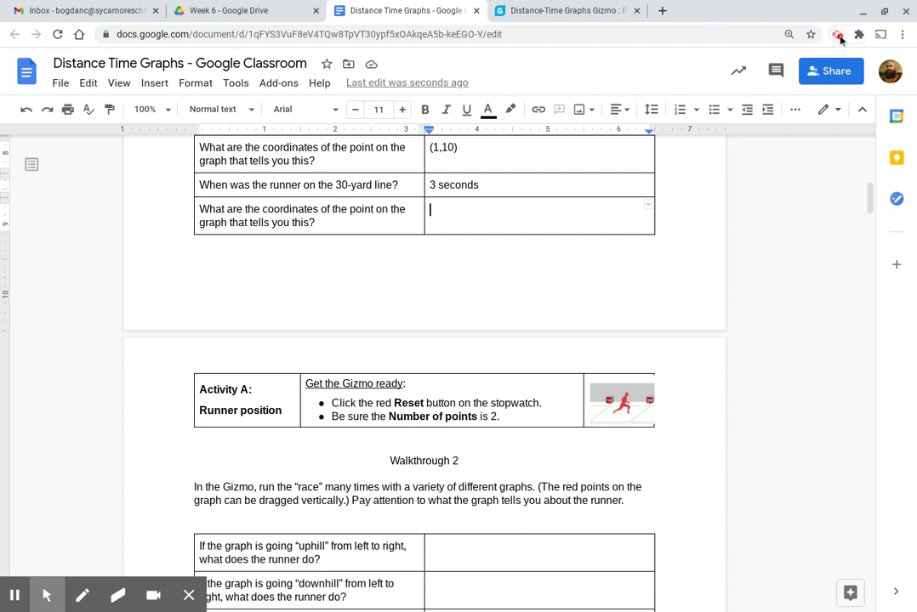
{"action": "left_click", "coordinate": [838, 34]}
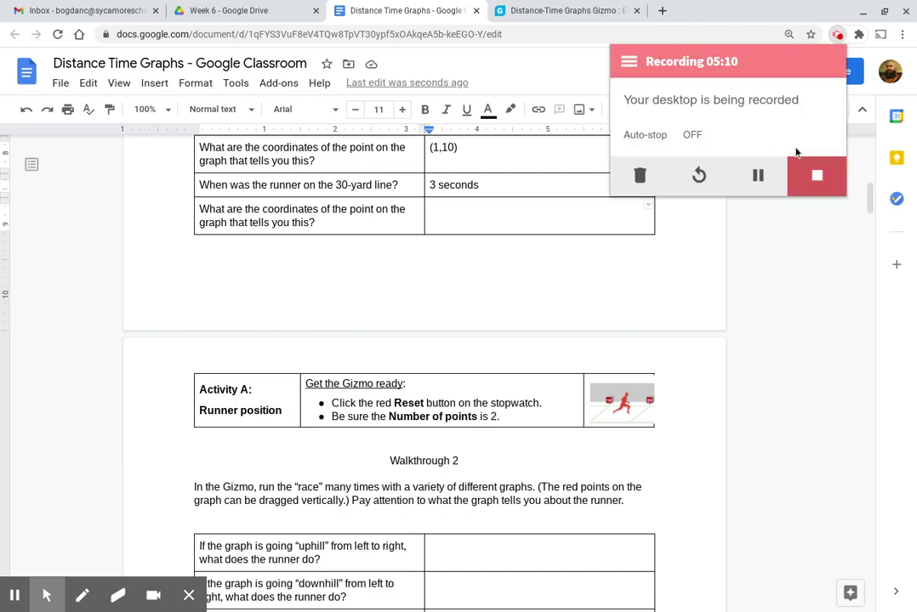